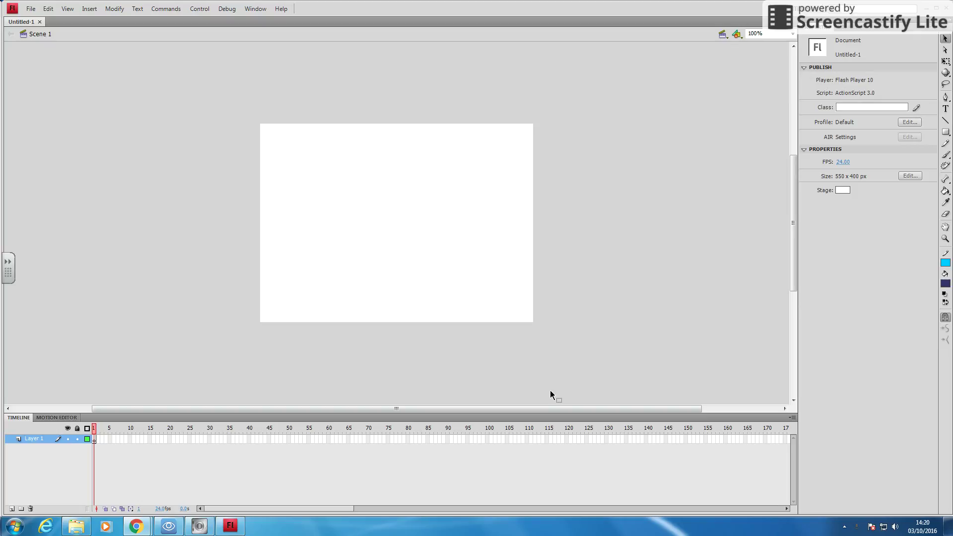
Step: Set up the Text tool with the Prestige Elite Std font, size 50 pt and a green text color
{"action": "left_click", "coordinate": [946, 108]}
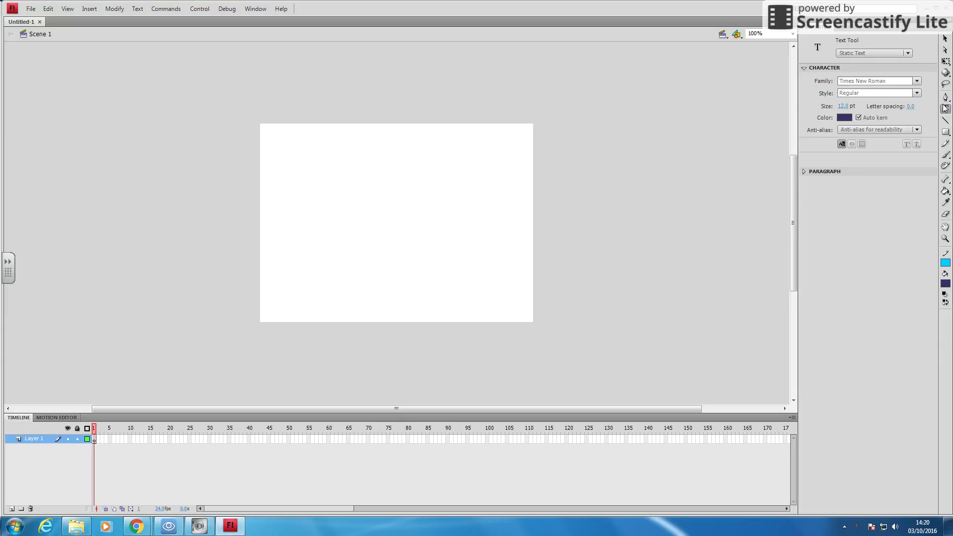
{"action": "left_click", "coordinate": [918, 81]}
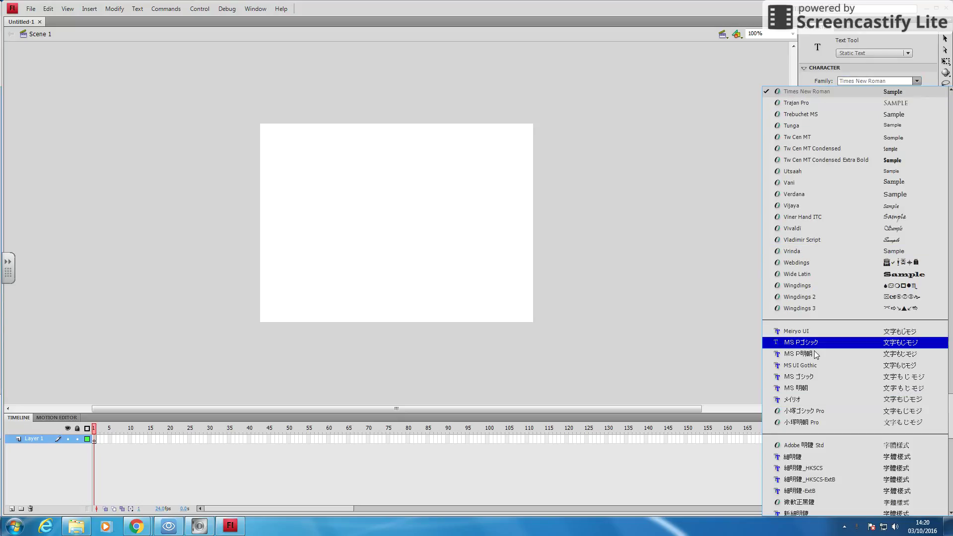
{"action": "scroll", "coordinate": [817, 189], "scroll_direction": "up", "scroll_amount": 12}
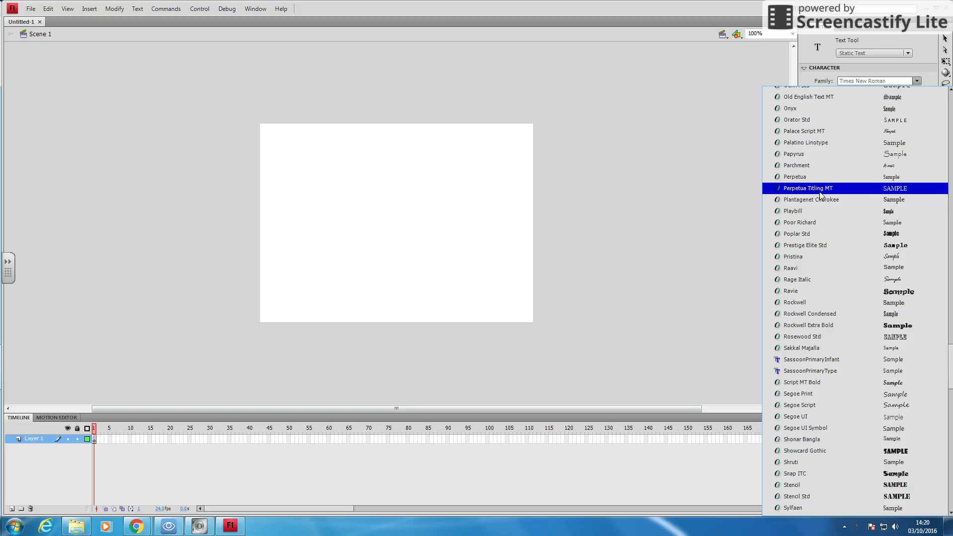
{"action": "scroll", "coordinate": [820, 196], "scroll_direction": "up", "scroll_amount": 1}
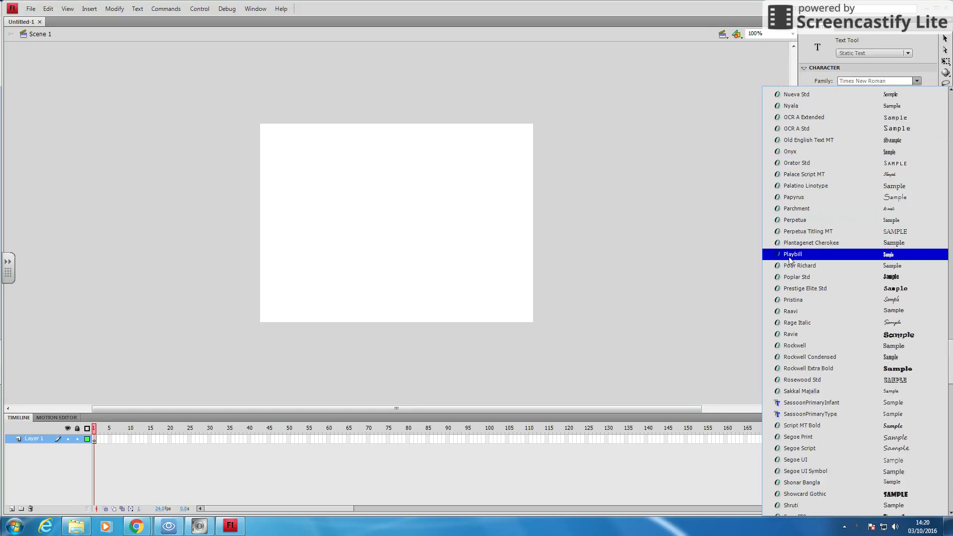
{"action": "left_click", "coordinate": [791, 287]}
{"action": "left_click", "coordinate": [848, 107]}
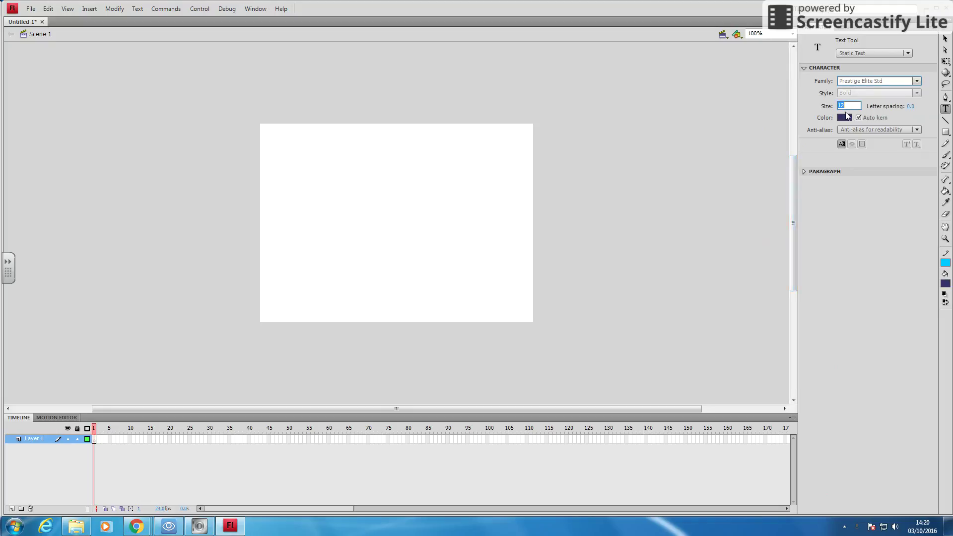
{"action": "type", "text": "50"}
{"action": "left_click", "coordinate": [849, 118]}
{"action": "left_click", "coordinate": [849, 162]}
Step: Add the text "Fading" in the upper part of the stage and move it to about X 154, Y 114
{"action": "left_click", "coordinate": [299, 171]}
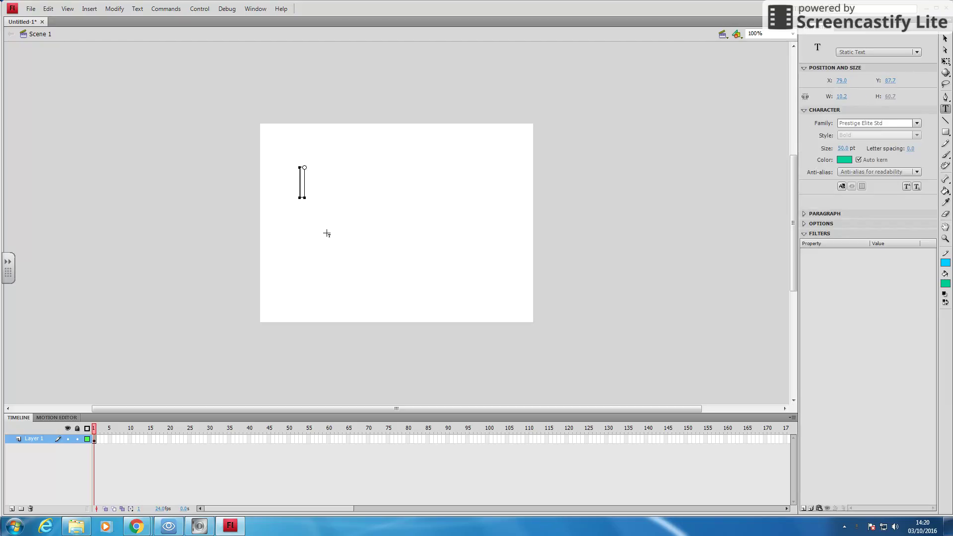
{"action": "type", "text": "Fading"}
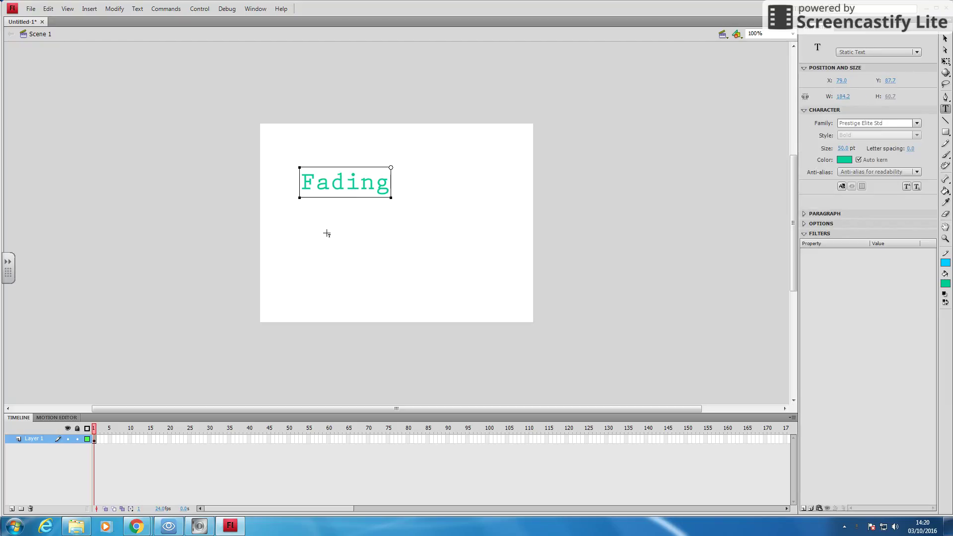
{"action": "key", "text": "Escape"}
{"action": "left_click", "coordinate": [404, 165]}
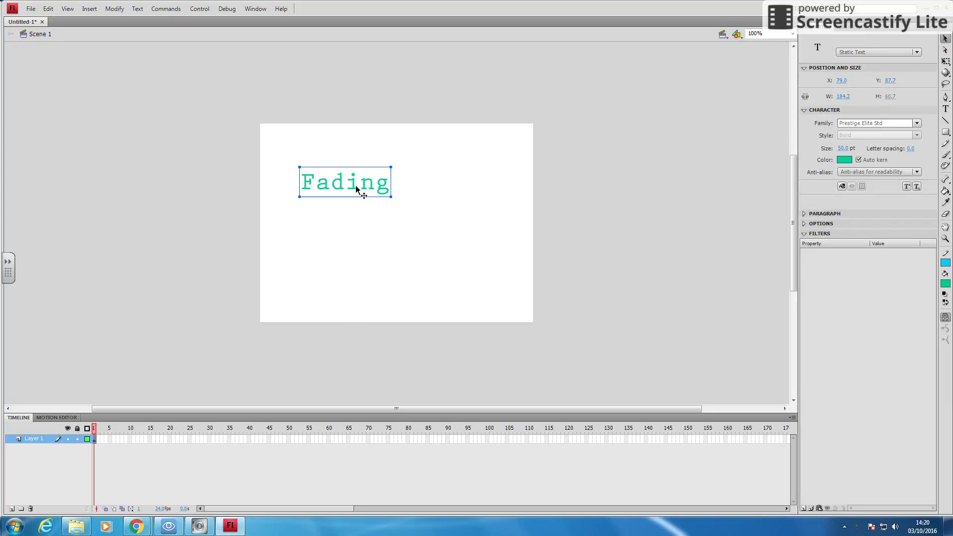
{"action": "left_click_drag", "start_coordinate": [388, 191], "coordinate": [424, 205]}
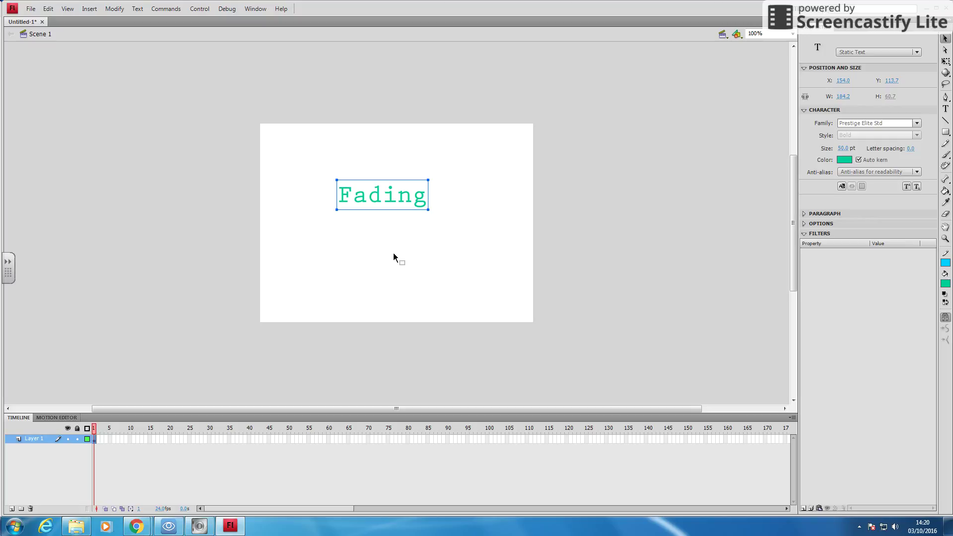
Step: Convert the Fading text to a movie clip symbol named fade_text and move it to about X 179, Y 141
{"action": "right_click", "coordinate": [411, 202]}
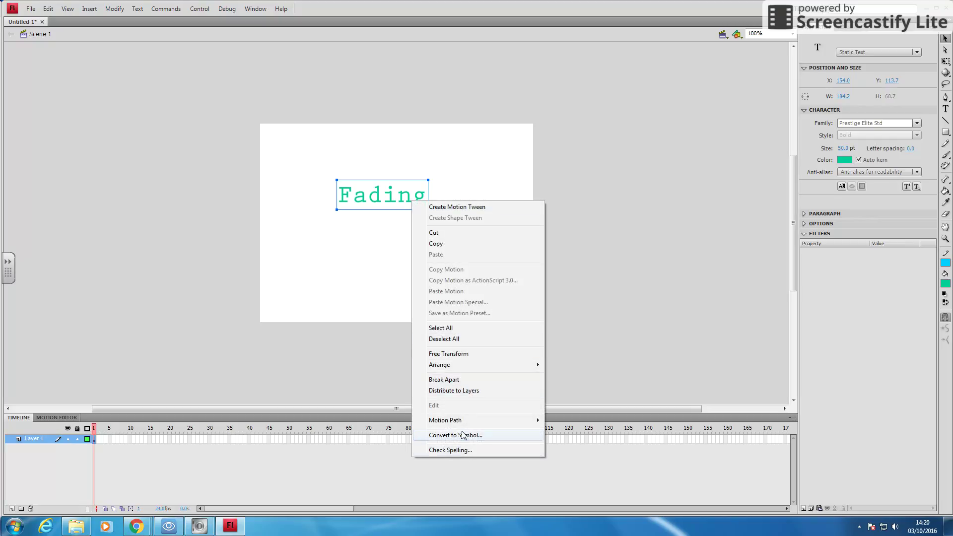
{"action": "left_click", "coordinate": [485, 437]}
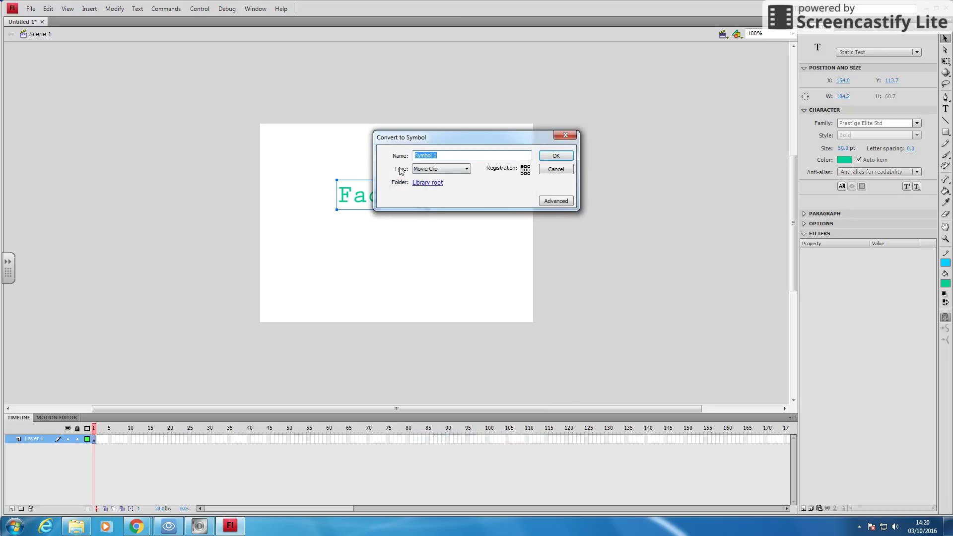
{"action": "type", "text": "foold"}
{"action": "key", "text": "BackSpace"}
{"action": "key", "text": "BackSpace"}
{"action": "key", "text": "BackSpace"}
{"action": "key", "text": "BackSpace"}
{"action": "type", "text": "ade_text"}
{"action": "key", "text": "Return"}
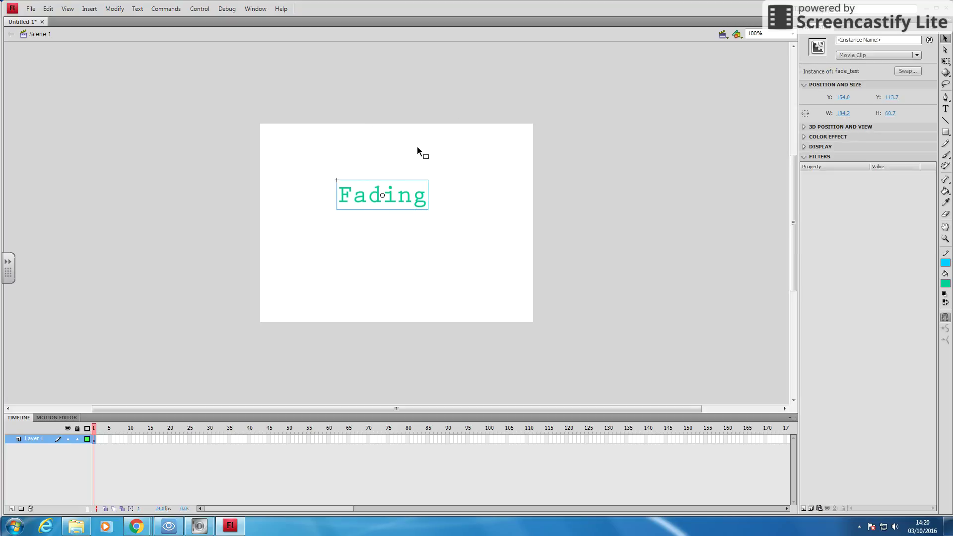
{"action": "left_click_drag", "start_coordinate": [386, 193], "coordinate": [398, 207]}
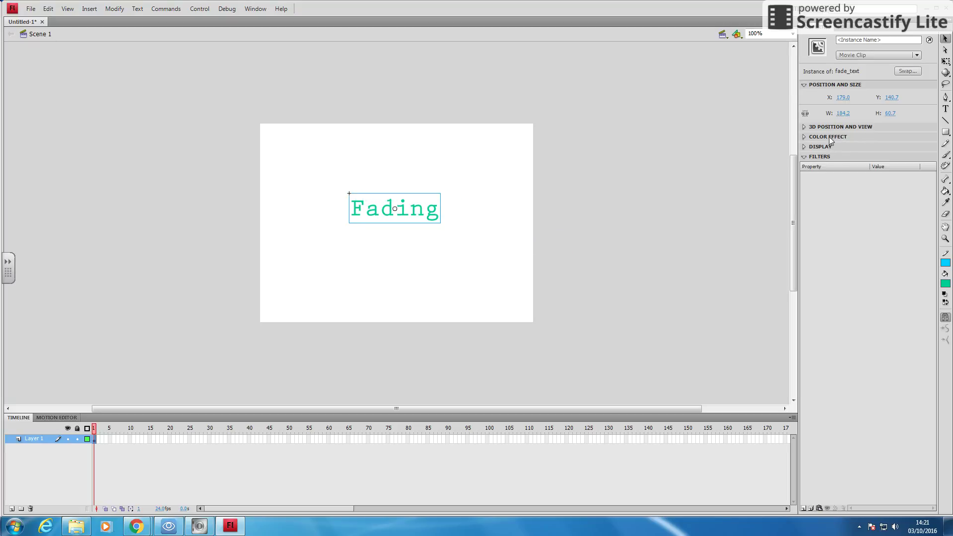
Step: Apply the Alpha color effect to the fade_text clip on frame 1 and set it to 0%
{"action": "left_click", "coordinate": [804, 147]}
{"action": "left_click", "coordinate": [805, 138]}
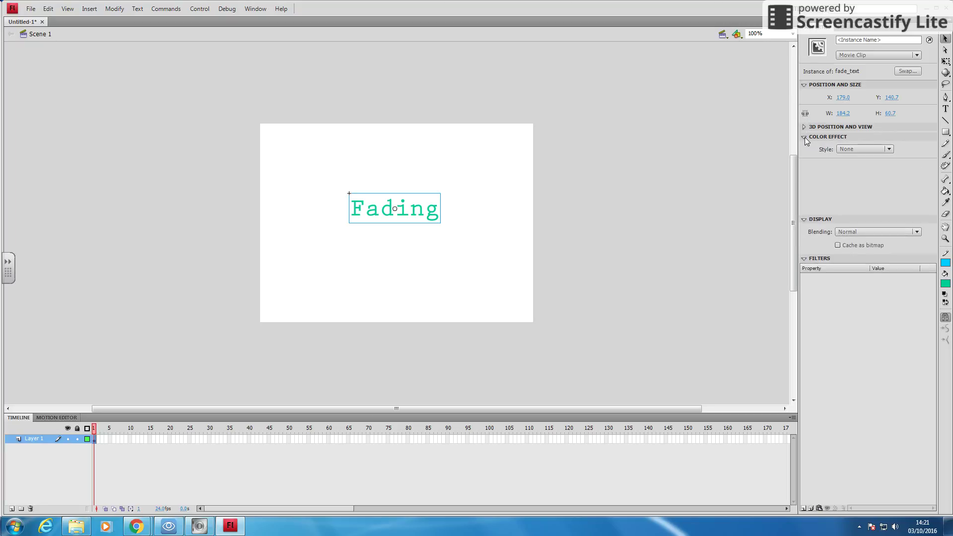
{"action": "left_click", "coordinate": [805, 127]}
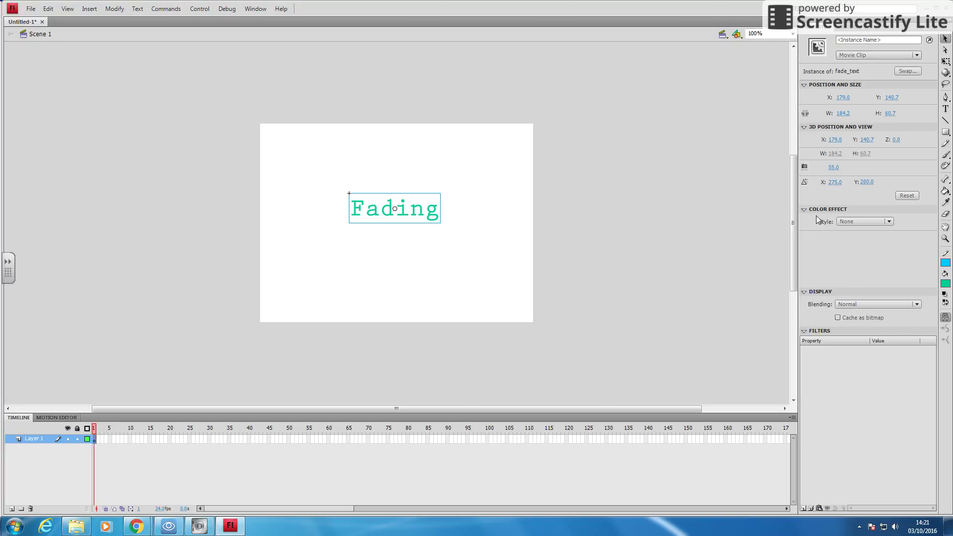
{"action": "left_click", "coordinate": [868, 220]}
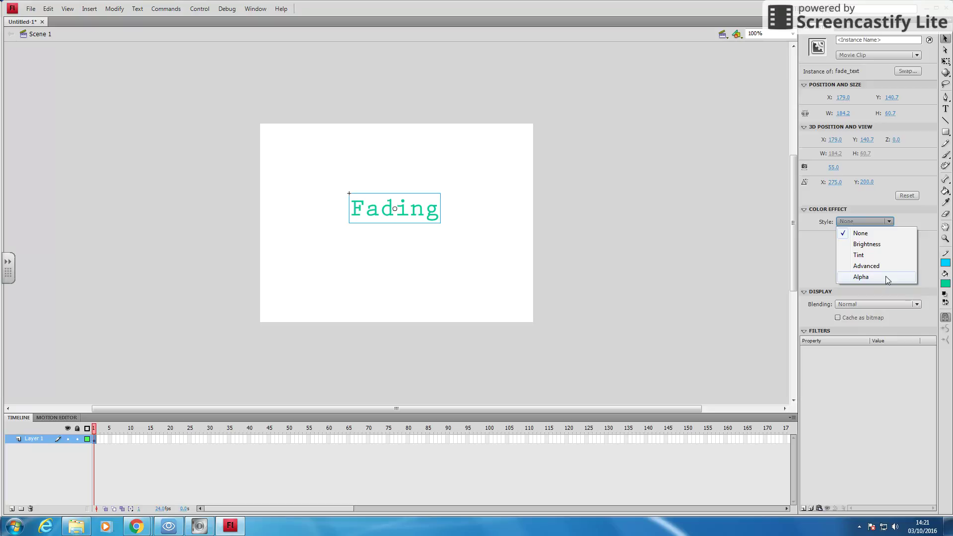
{"action": "left_click", "coordinate": [886, 277]}
{"action": "left_click", "coordinate": [848, 222]}
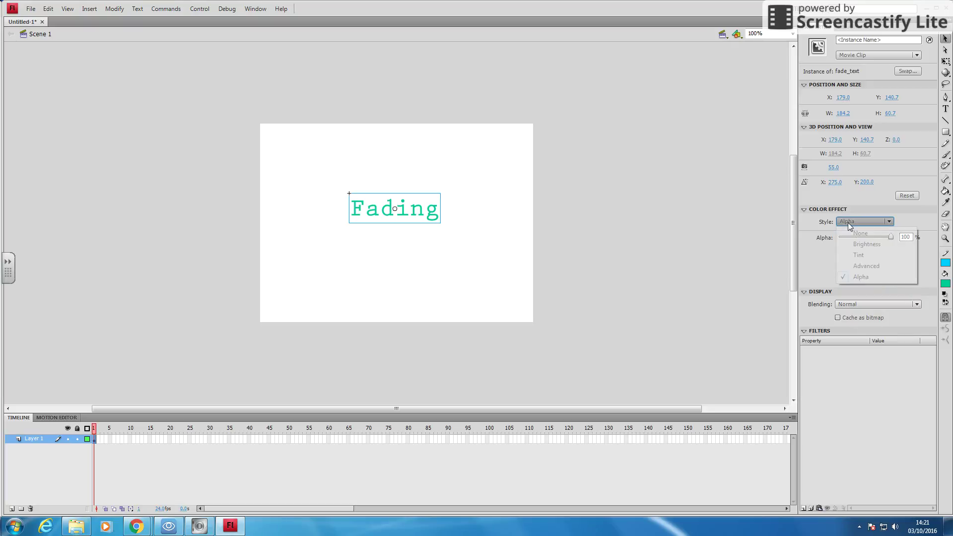
{"action": "left_click", "coordinate": [863, 278]}
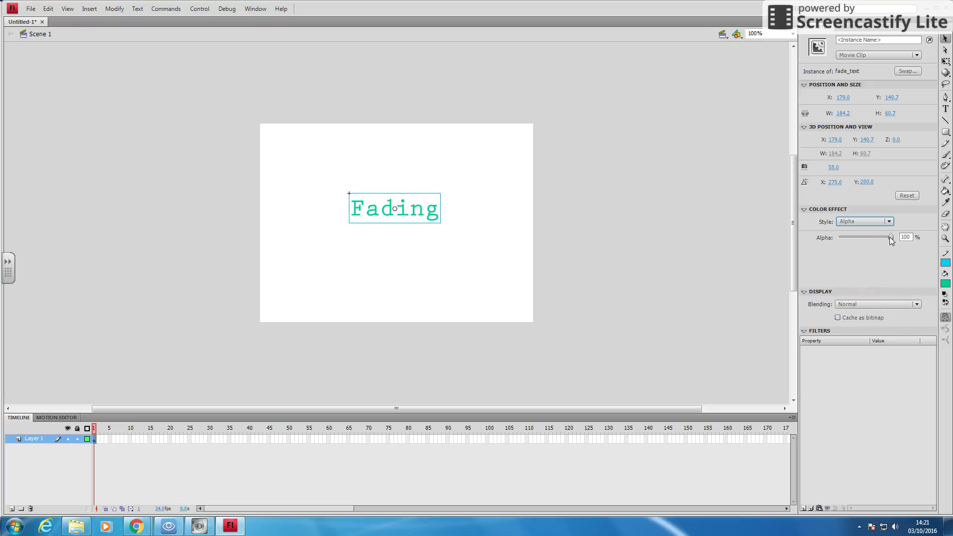
{"action": "left_click_drag", "start_coordinate": [891, 237], "coordinate": [832, 243]}
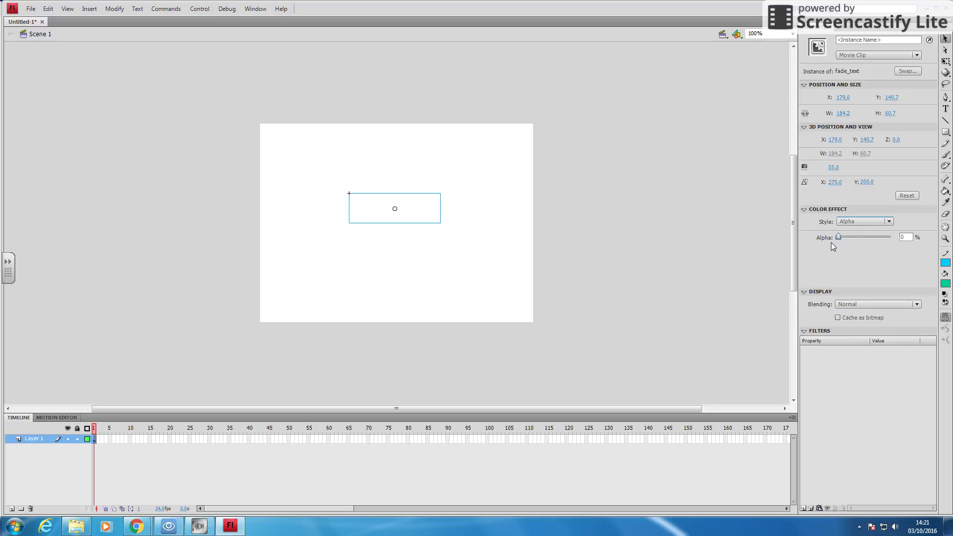
{"action": "left_click", "coordinate": [455, 218]}
{"action": "left_click", "coordinate": [400, 210]}
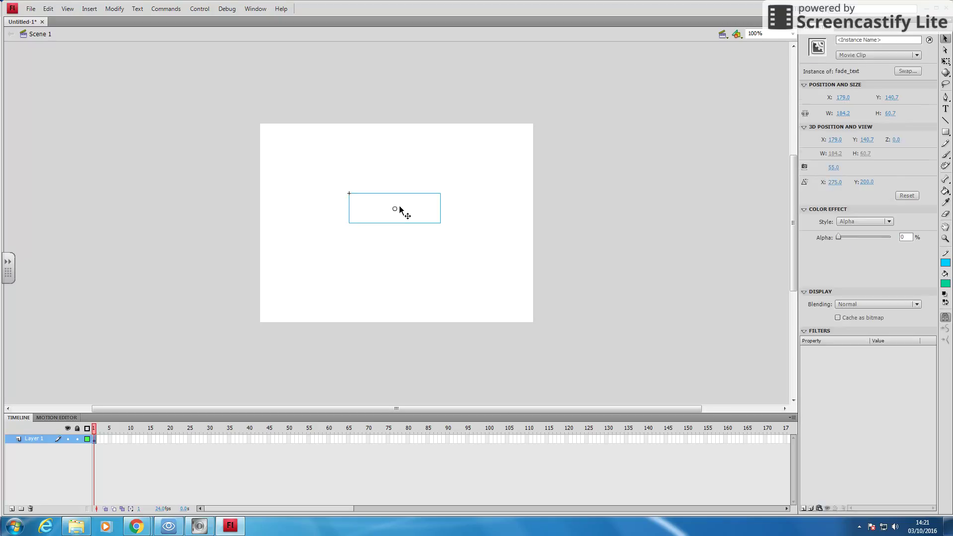
{"action": "left_click", "coordinate": [615, 248]}
{"action": "left_click", "coordinate": [362, 216]}
{"action": "left_click", "coordinate": [488, 236]}
{"action": "left_click", "coordinate": [372, 214]}
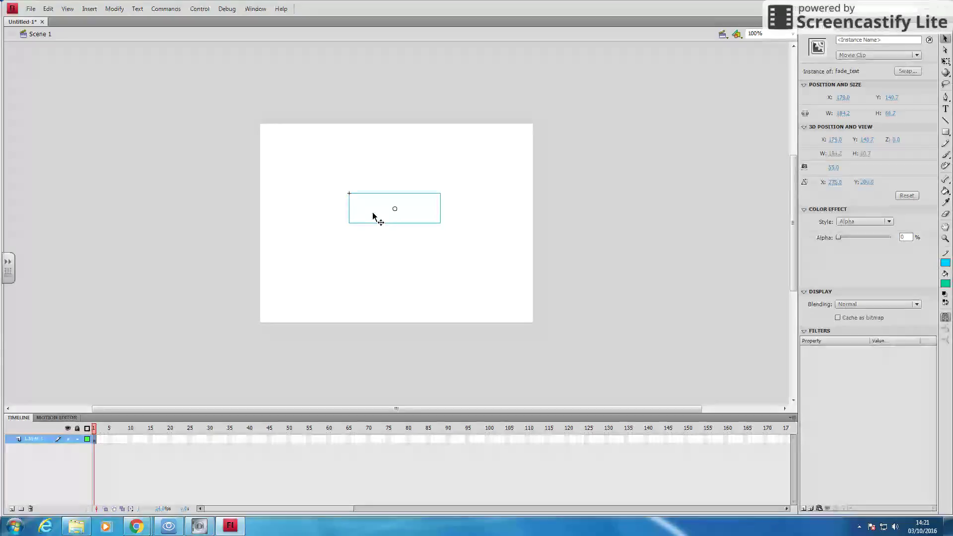
Step: Insert a keyframe at frame 15 of Layer 1 and set the fade_text clip's alpha there to 100%
{"action": "right_click", "coordinate": [147, 442]}
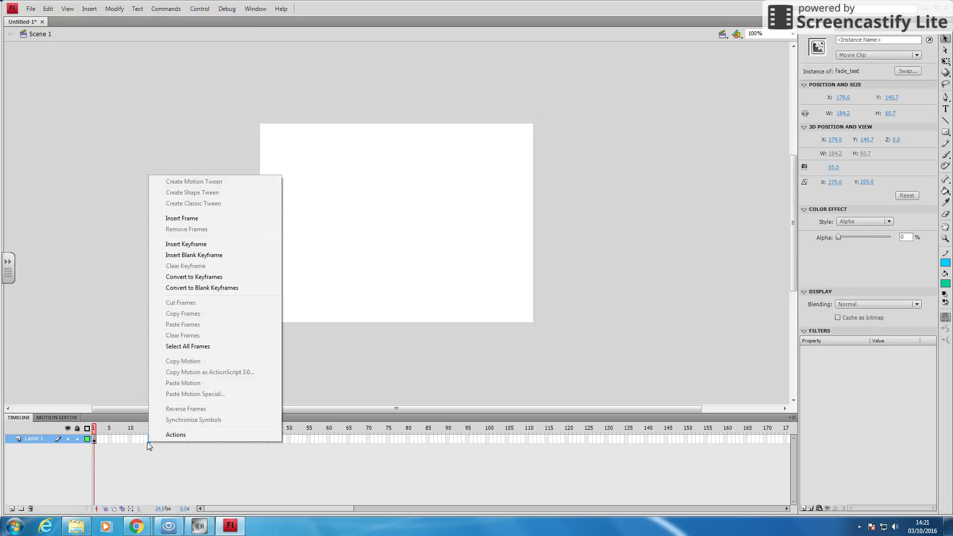
{"action": "left_click", "coordinate": [199, 244]}
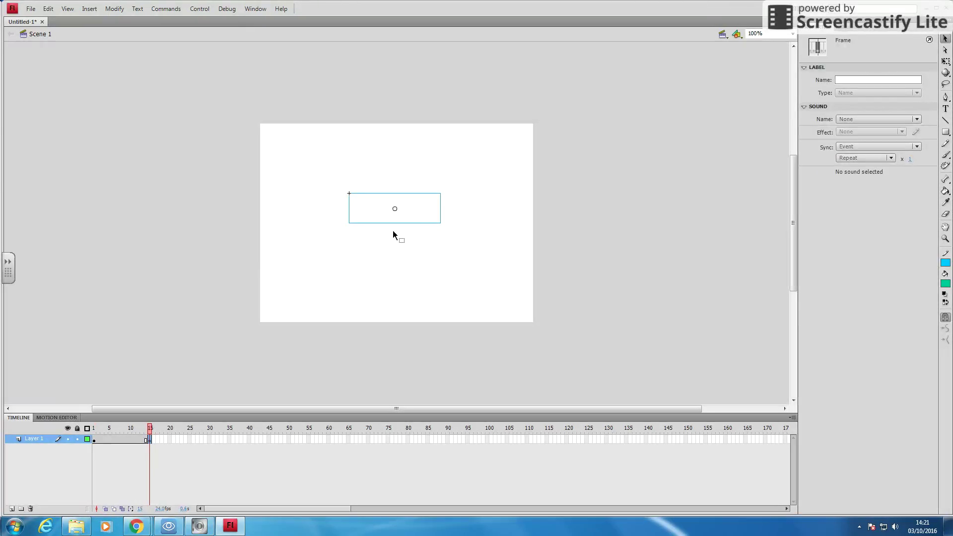
{"action": "left_click", "coordinate": [410, 213]}
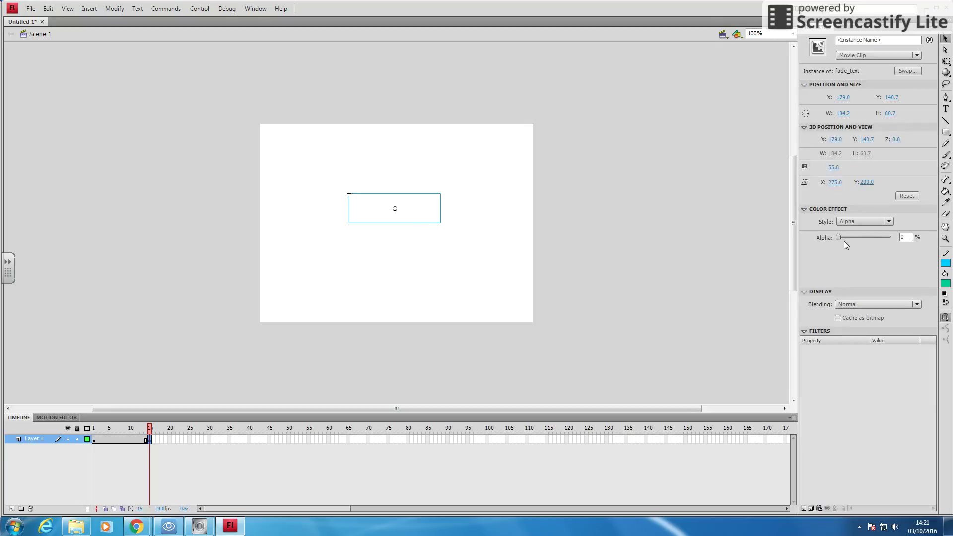
{"action": "left_click_drag", "start_coordinate": [837, 241], "coordinate": [892, 242]}
Step: Scrub through the frames and create a classic tween between the keyframes at frames 1 and 15
{"action": "left_click", "coordinate": [94, 440]}
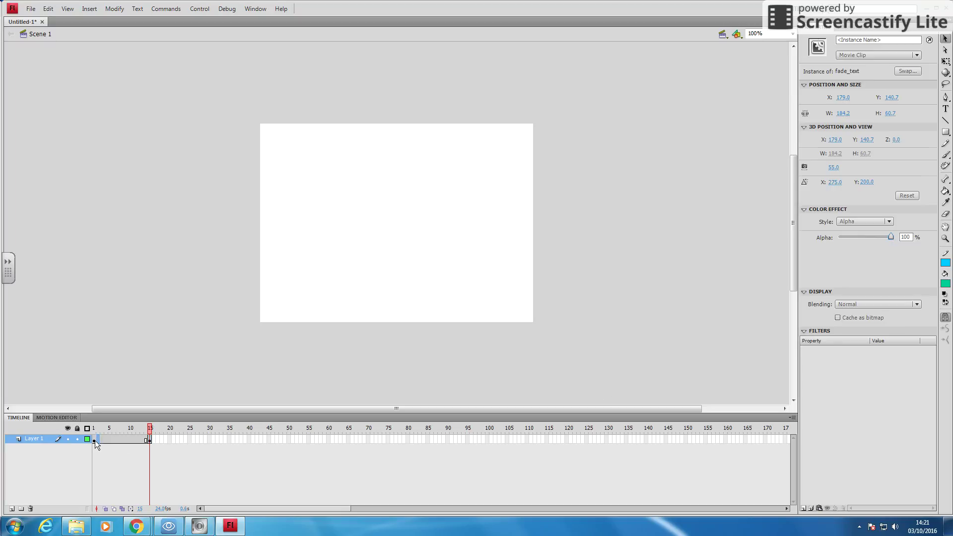
{"action": "left_click_drag", "start_coordinate": [97, 431], "coordinate": [103, 430]}
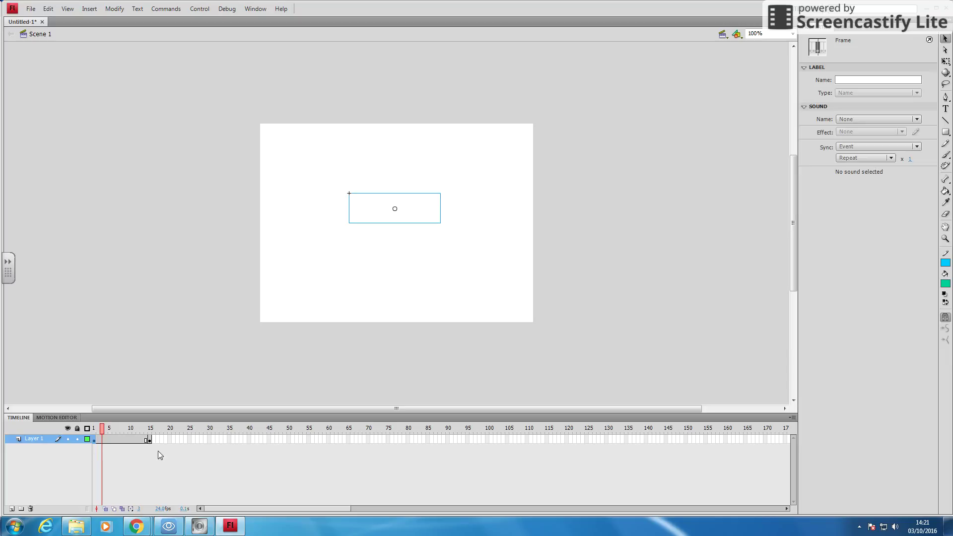
{"action": "left_click_drag", "start_coordinate": [98, 430], "coordinate": [130, 431]}
{"action": "right_click", "coordinate": [112, 438]}
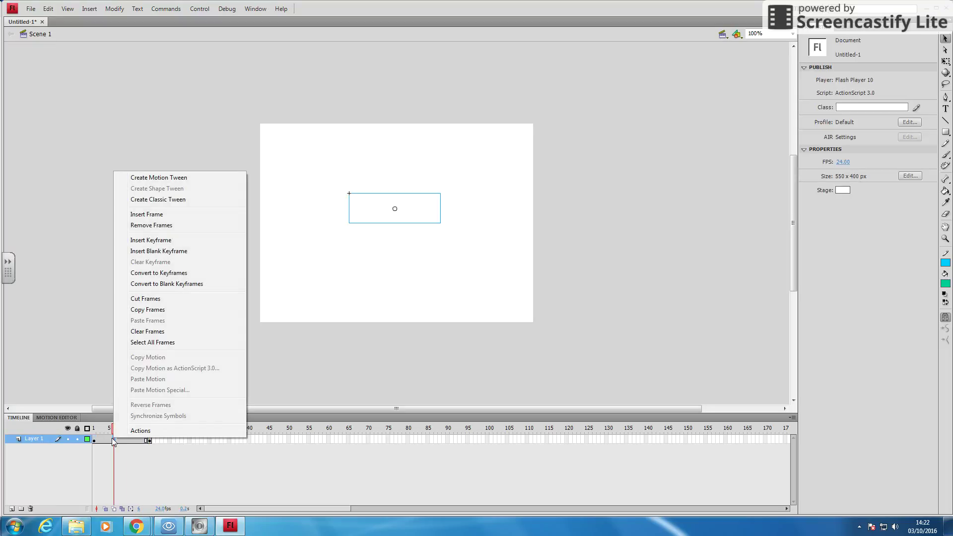
{"action": "left_click", "coordinate": [231, 199]}
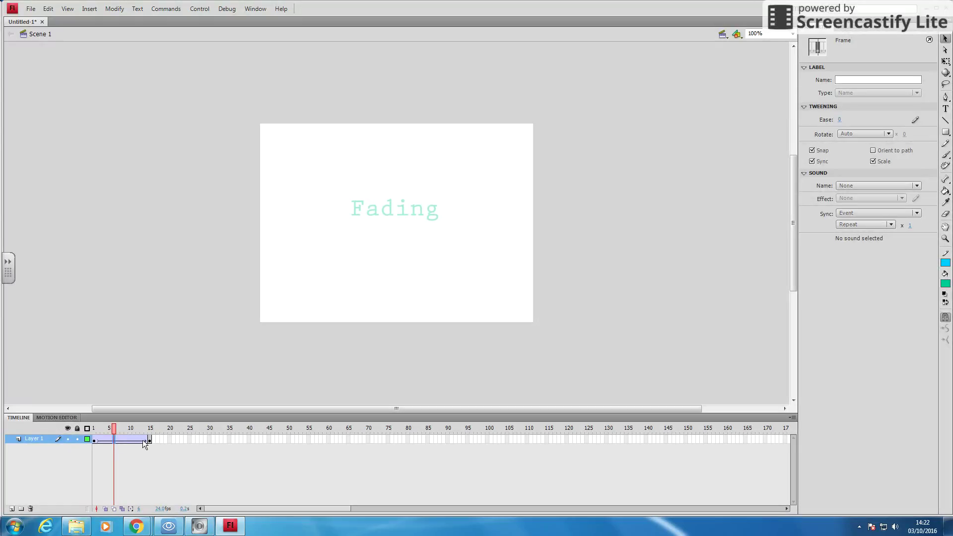
Step: Play the text's fade-in animation from frame 1
{"action": "left_click", "coordinate": [93, 442]}
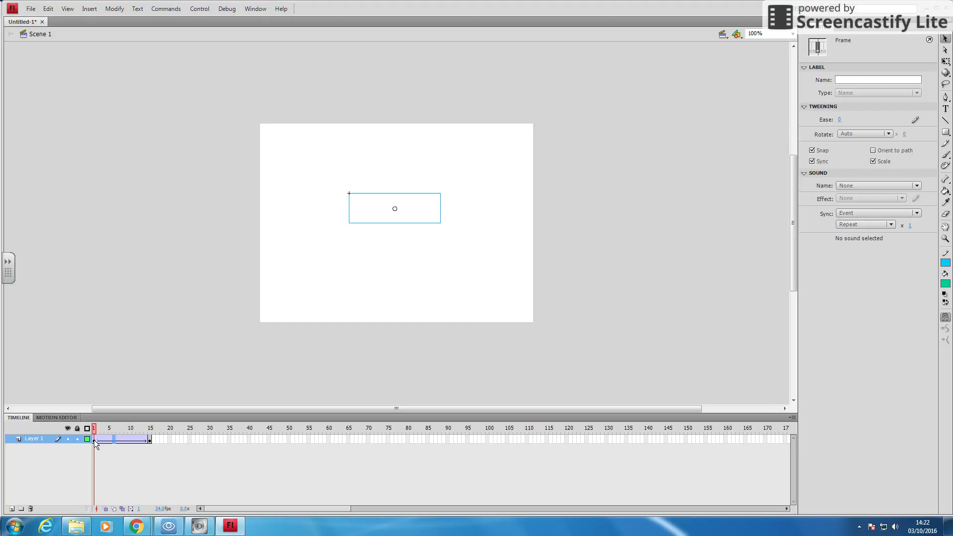
{"action": "left_click", "coordinate": [122, 325]}
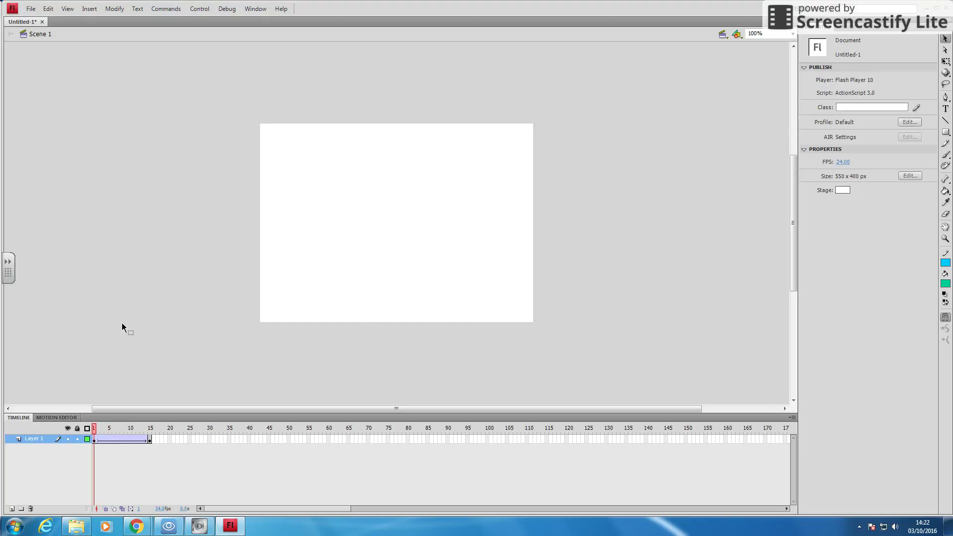
{"action": "key", "text": "Return"}
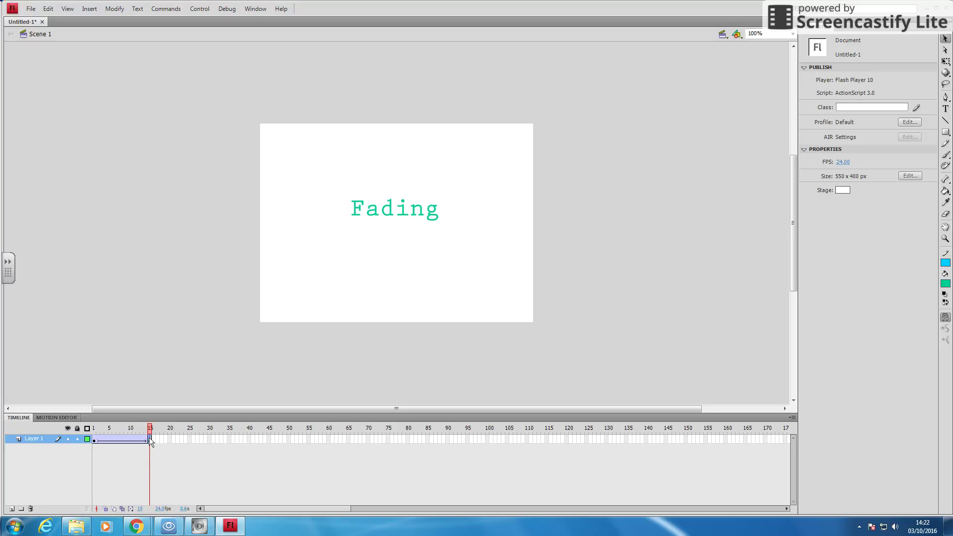
Step: Move the tween's end keyframe from frame 15 to frame 60 and play back the animation
{"action": "left_click_drag", "start_coordinate": [152, 438], "coordinate": [171, 445]}
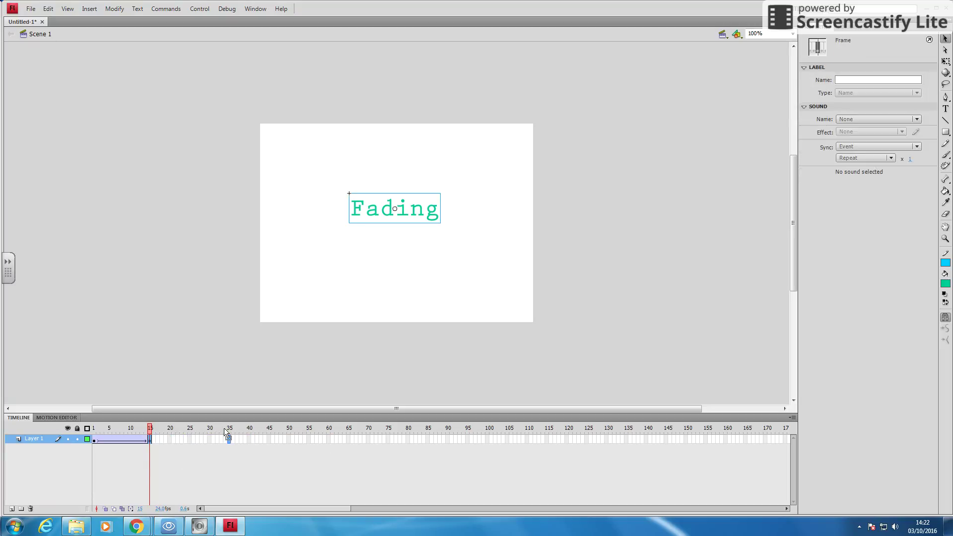
{"action": "left_click_drag", "start_coordinate": [321, 433], "coordinate": [323, 435]}
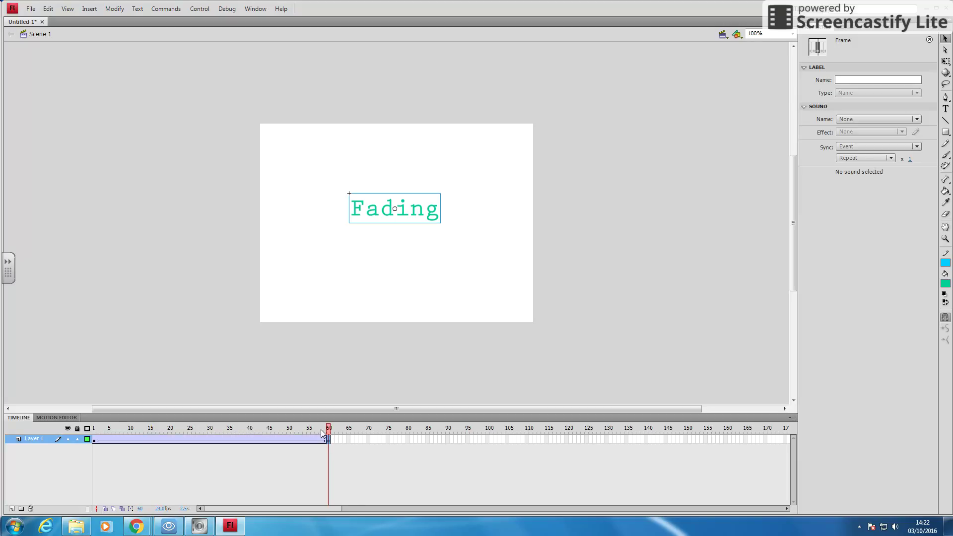
{"action": "key", "text": "Return"}
Step: Change the fade_text clip's color effect at frame 60 to a 50% Tint in magenta (255, 0, 255)
{"action": "left_click", "coordinate": [386, 199]}
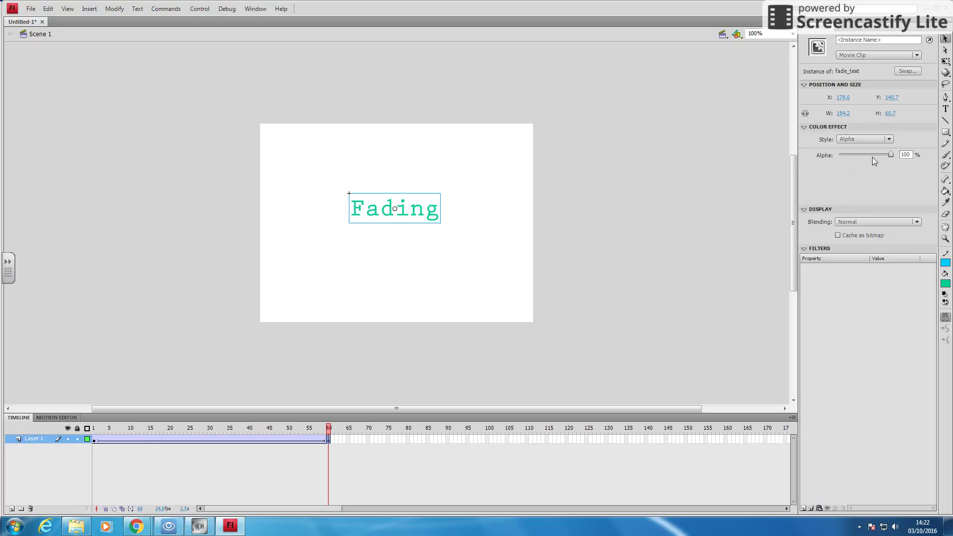
{"action": "left_click", "coordinate": [874, 141]}
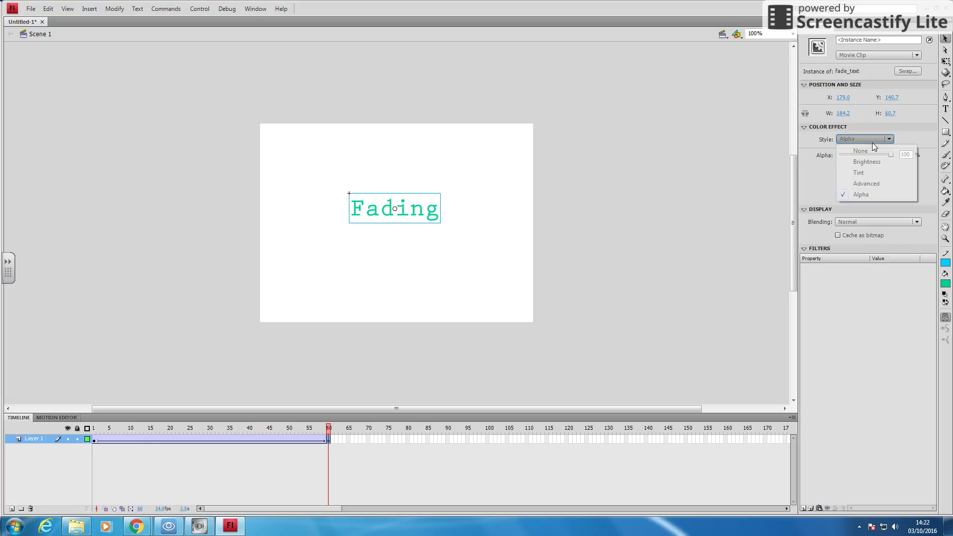
{"action": "left_click", "coordinate": [893, 173]}
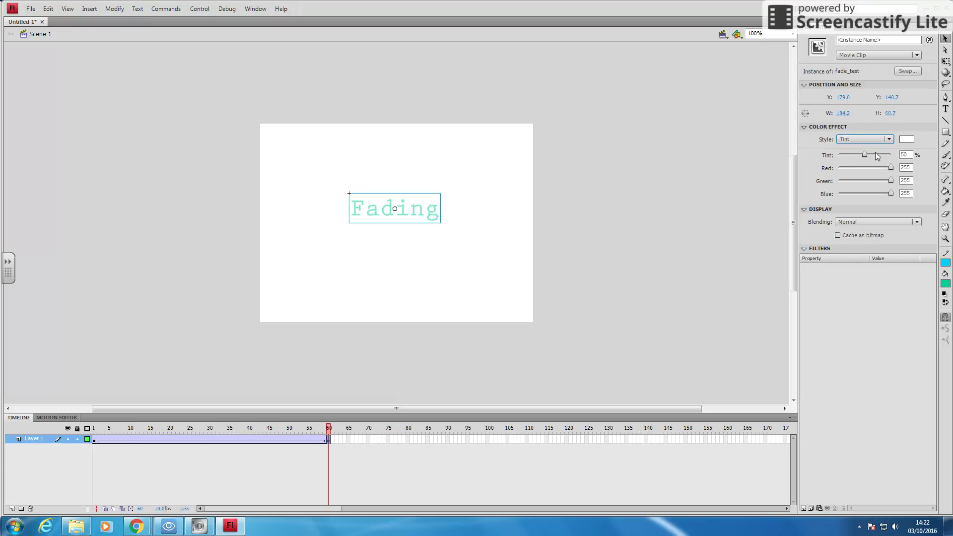
{"action": "left_click", "coordinate": [907, 139]}
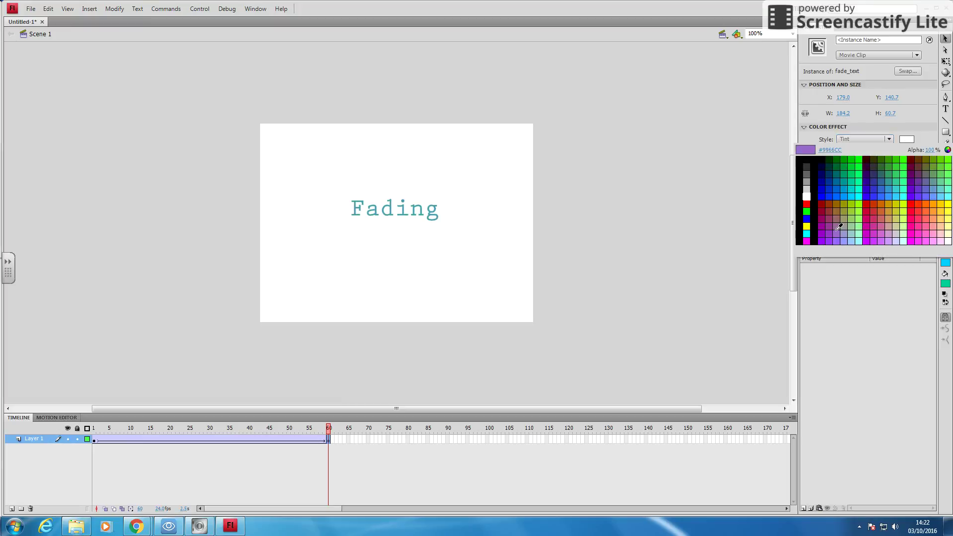
{"action": "left_click", "coordinate": [807, 242]}
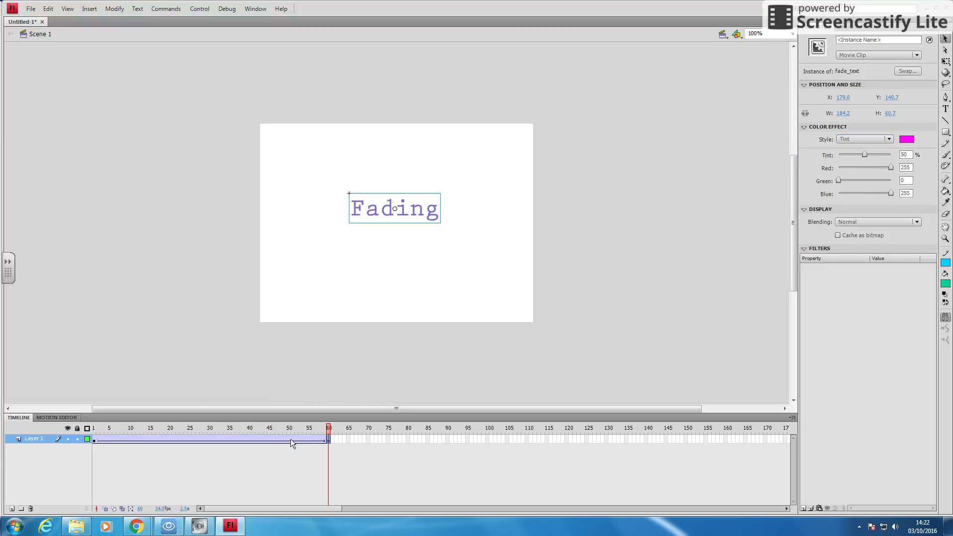
Step: Return to the keyframe at frame 1 and set the fade_text clip's alpha there to 100%
{"action": "left_click_drag", "start_coordinate": [328, 429], "coordinate": [48, 426]}
{"action": "left_click", "coordinate": [103, 462]}
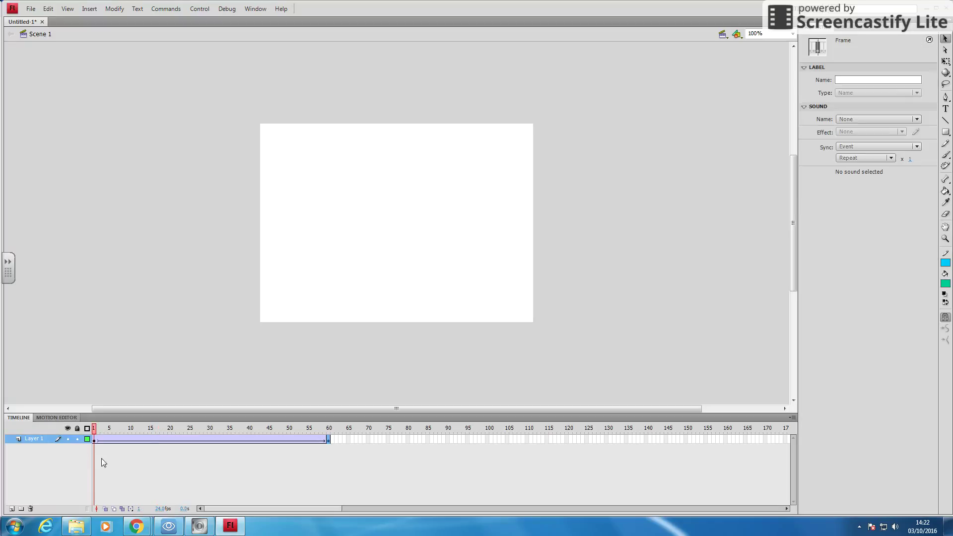
{"action": "left_click", "coordinate": [94, 439]}
{"action": "left_click", "coordinate": [864, 135]}
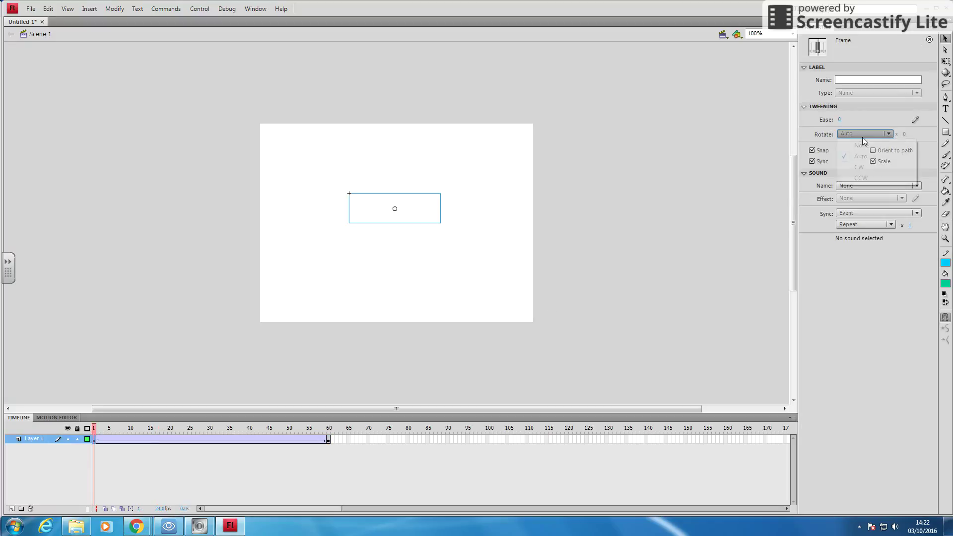
{"action": "left_click", "coordinate": [864, 156]}
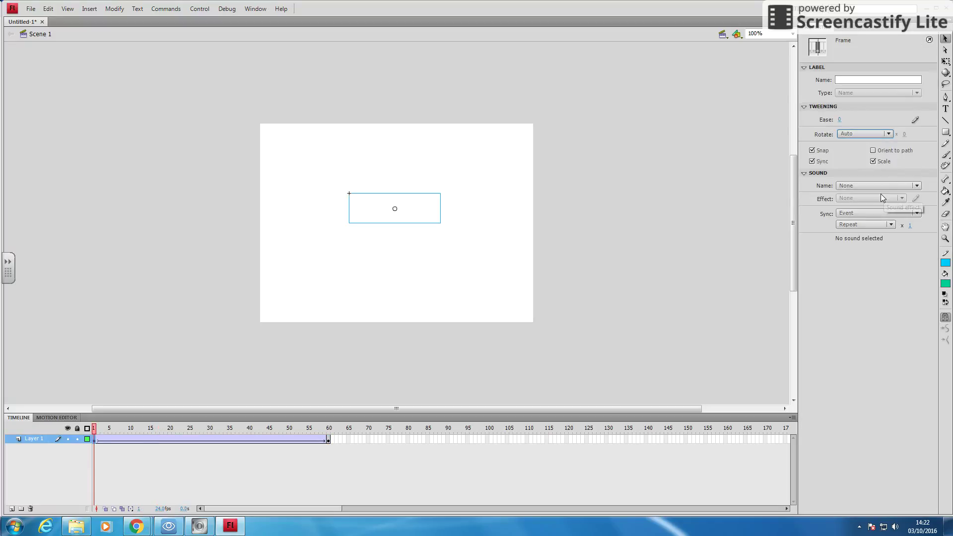
{"action": "left_click", "coordinate": [377, 219]}
{"action": "left_click_drag", "start_coordinate": [839, 156], "coordinate": [892, 155]}
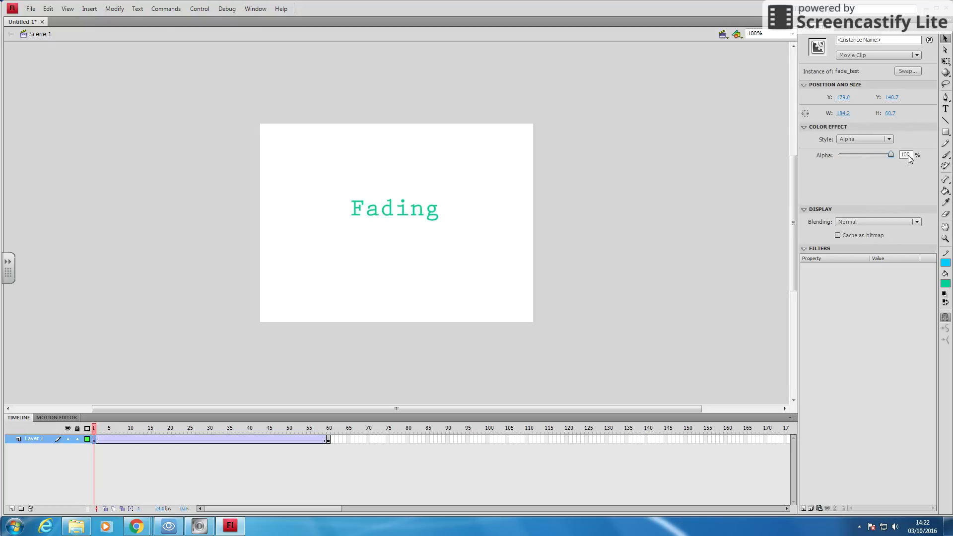
Step: Check the keyframe at frame 60, play the color-change animation from frame 1, and return the playhead to frame 1
{"action": "left_click", "coordinate": [329, 440]}
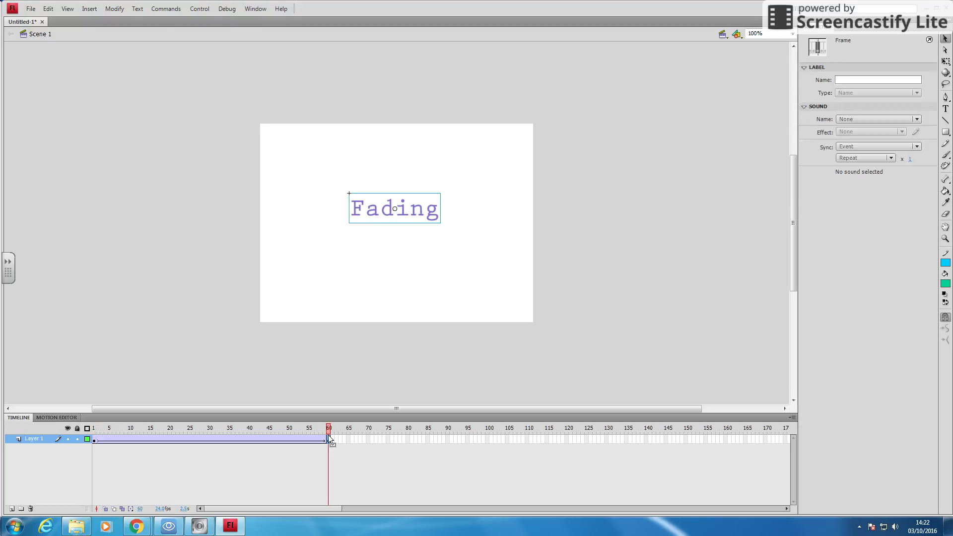
{"action": "left_click_drag", "start_coordinate": [330, 428], "coordinate": [94, 428]}
{"action": "key", "text": "Return"}
{"action": "left_click_drag", "start_coordinate": [328, 428], "coordinate": [94, 428]}
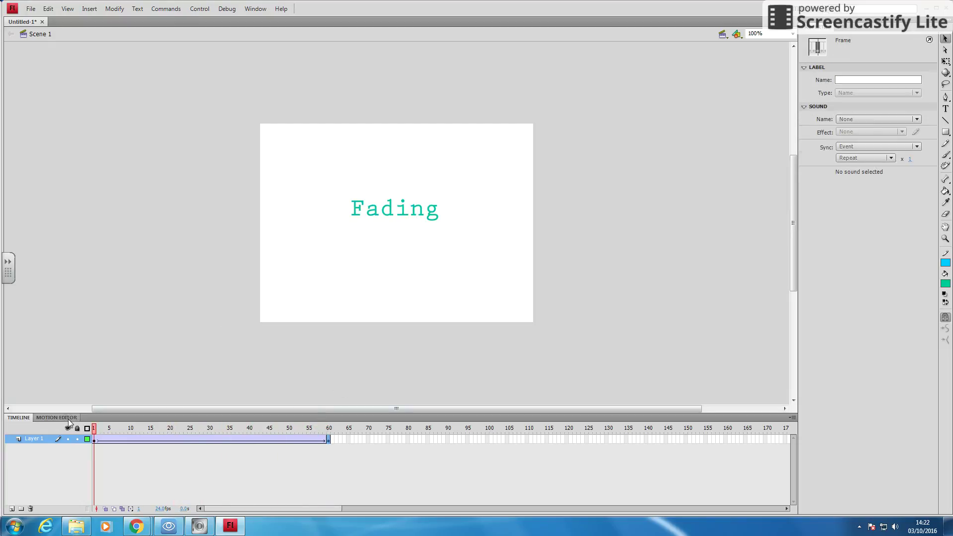
Step: Try the Advanced color effect on the fade_text clip at frame 1, and replace it with Brightness at -30%
{"action": "left_click", "coordinate": [417, 222]}
{"action": "left_click", "coordinate": [861, 141]}
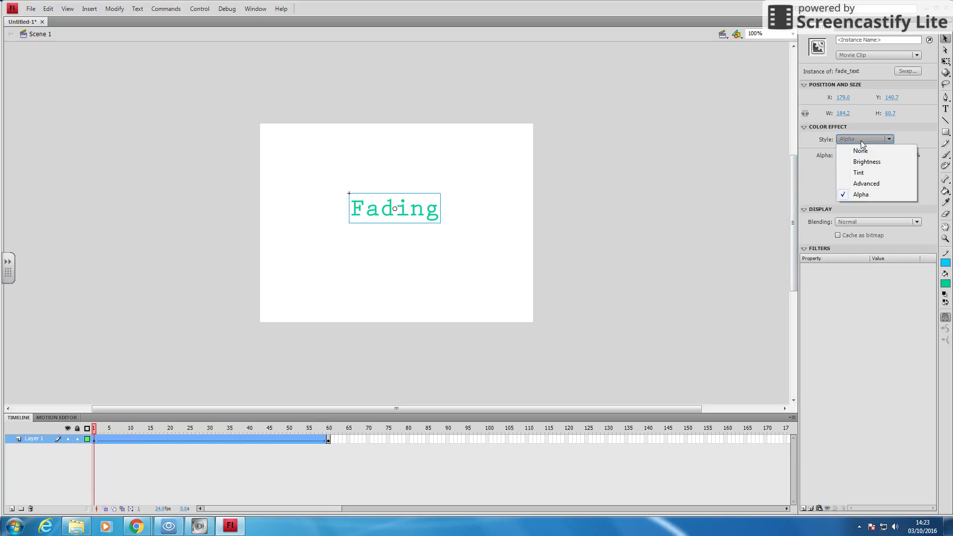
{"action": "left_click", "coordinate": [880, 184]}
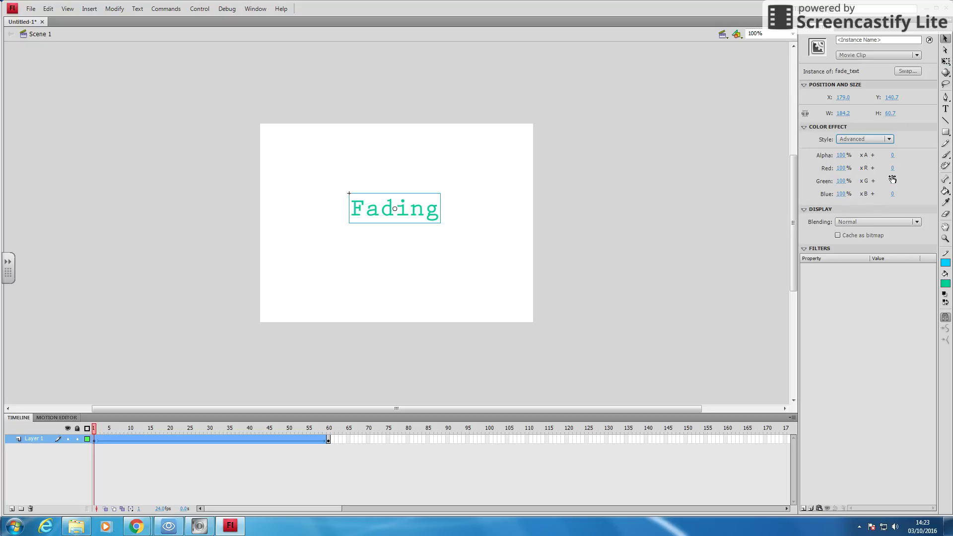
{"action": "left_click", "coordinate": [849, 140]}
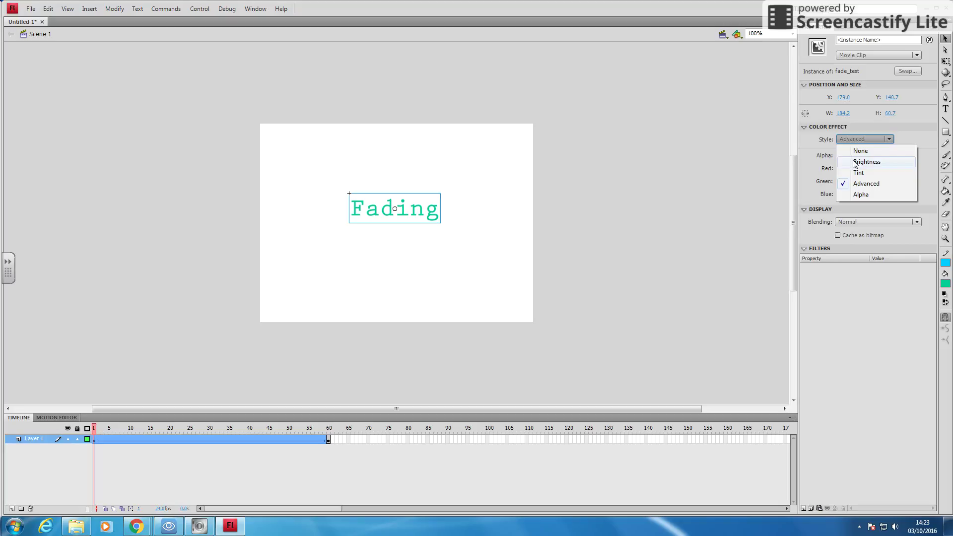
{"action": "left_click", "coordinate": [856, 162]}
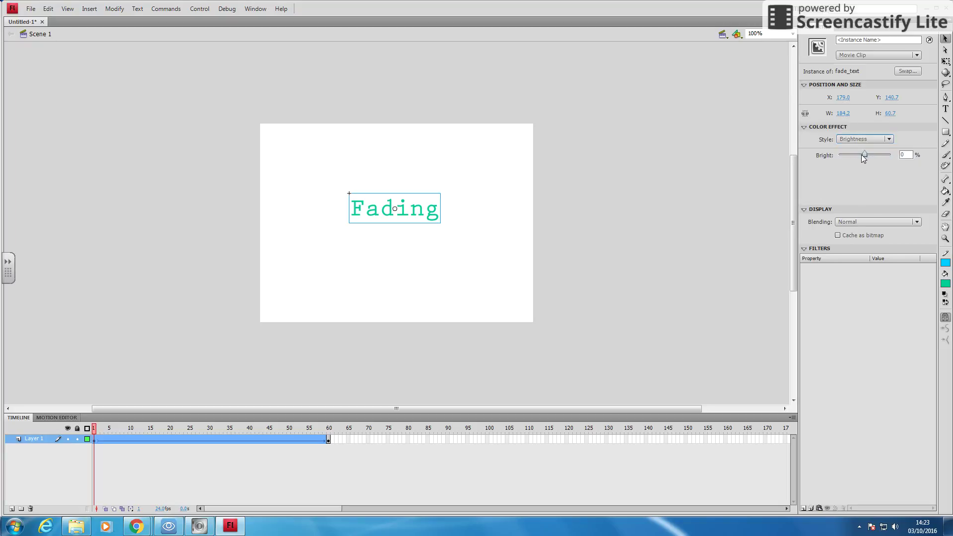
{"action": "mouse_move", "coordinate": [863, 154]}
{"action": "left_mouse_down"}
{"action": "mouse_move", "coordinate": [882, 153]}
{"action": "mouse_move", "coordinate": [841, 156]}
{"action": "mouse_move", "coordinate": [856, 157]}
{"action": "left_mouse_up"}
{"action": "left_click_drag", "start_coordinate": [870, 160], "coordinate": [858, 160]}
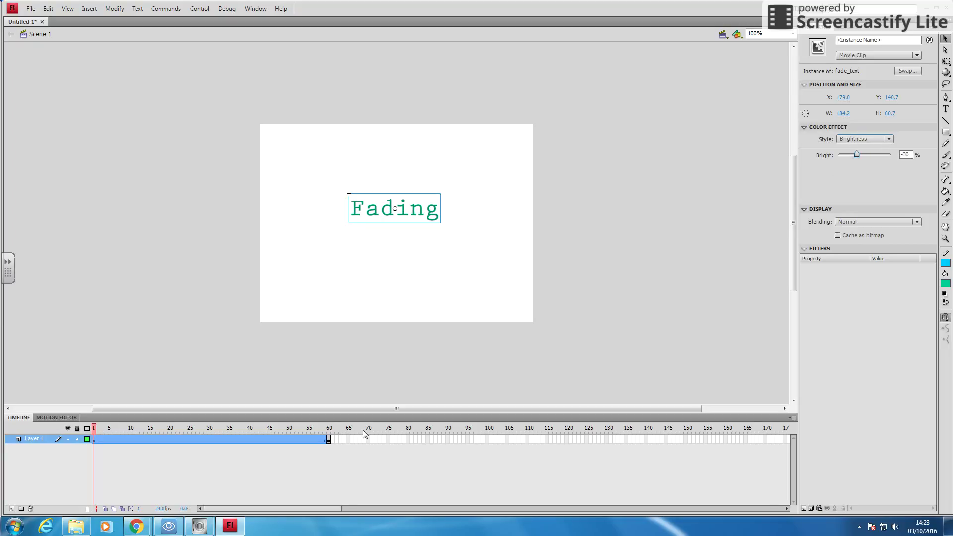
Step: Review the fade_text clip's color effect settings at the frame 1 and frame 60 keyframes and the available effect styles
{"action": "left_click", "coordinate": [95, 440]}
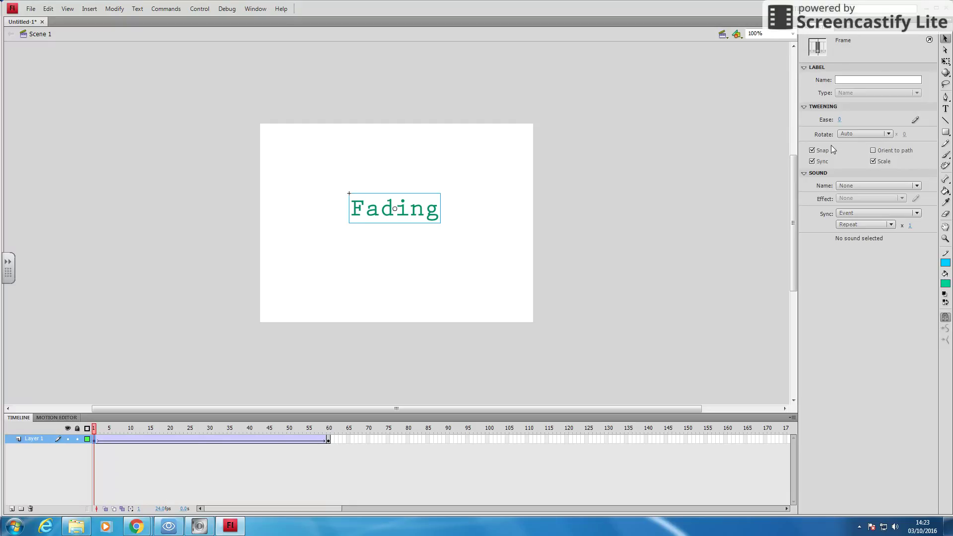
{"action": "left_click", "coordinate": [413, 211]}
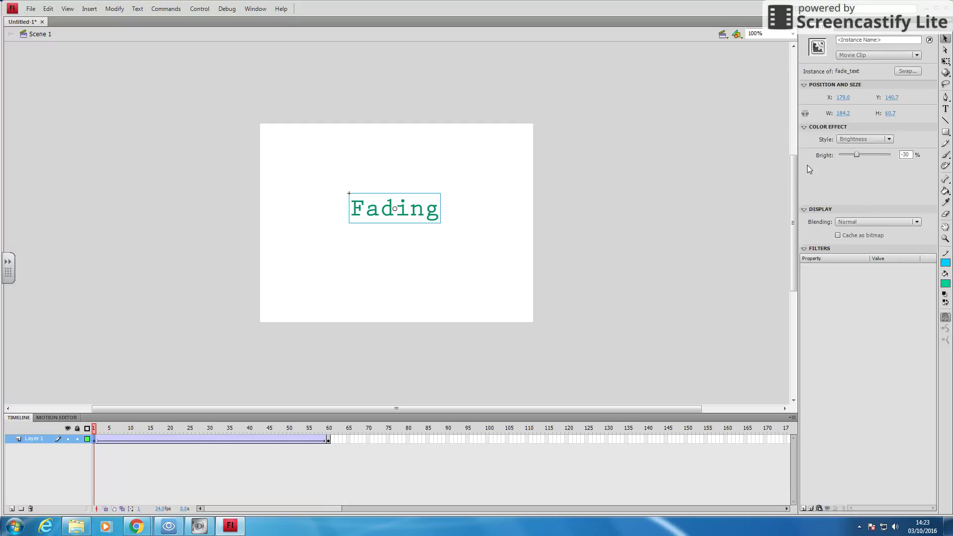
{"action": "left_click", "coordinate": [328, 439]}
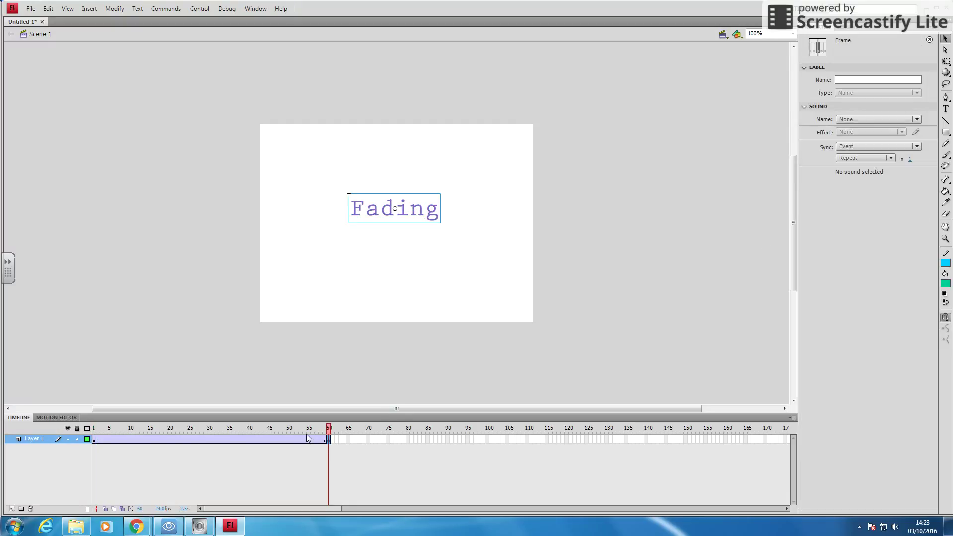
{"action": "left_click", "coordinate": [381, 204]}
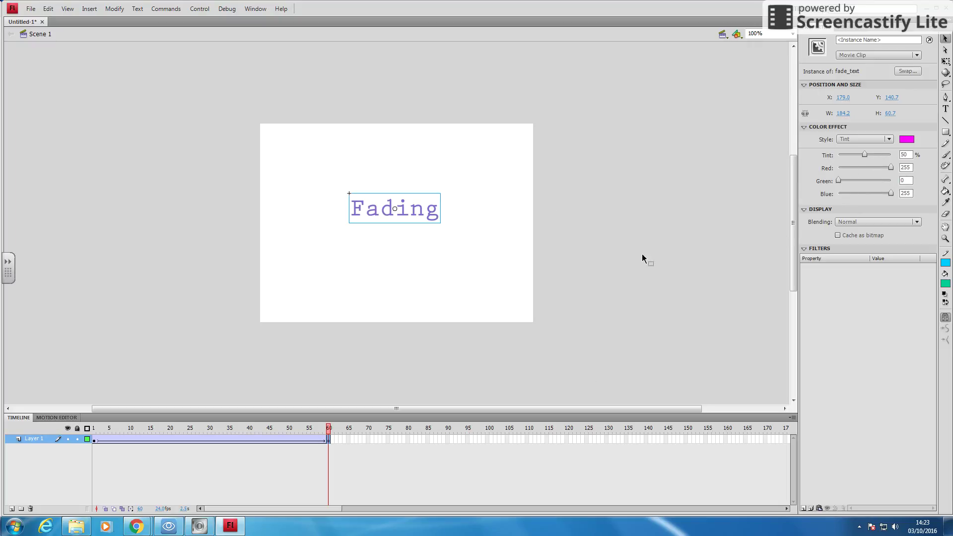
{"action": "left_click", "coordinate": [893, 140]}
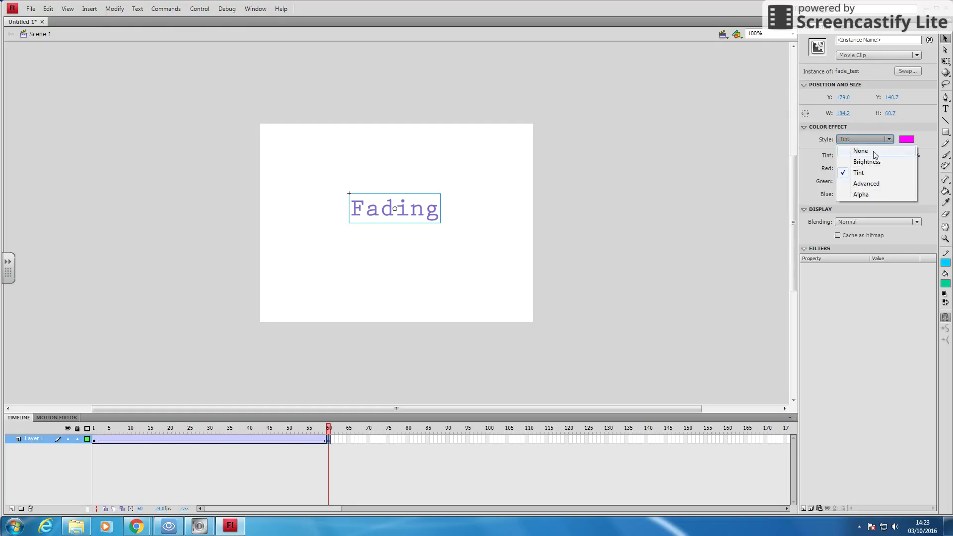
{"action": "left_click", "coordinate": [802, 145]}
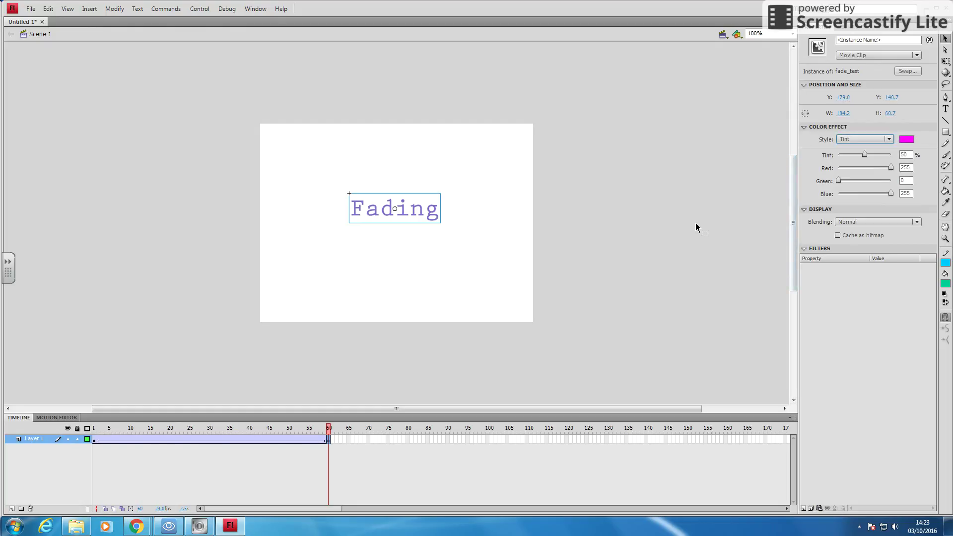